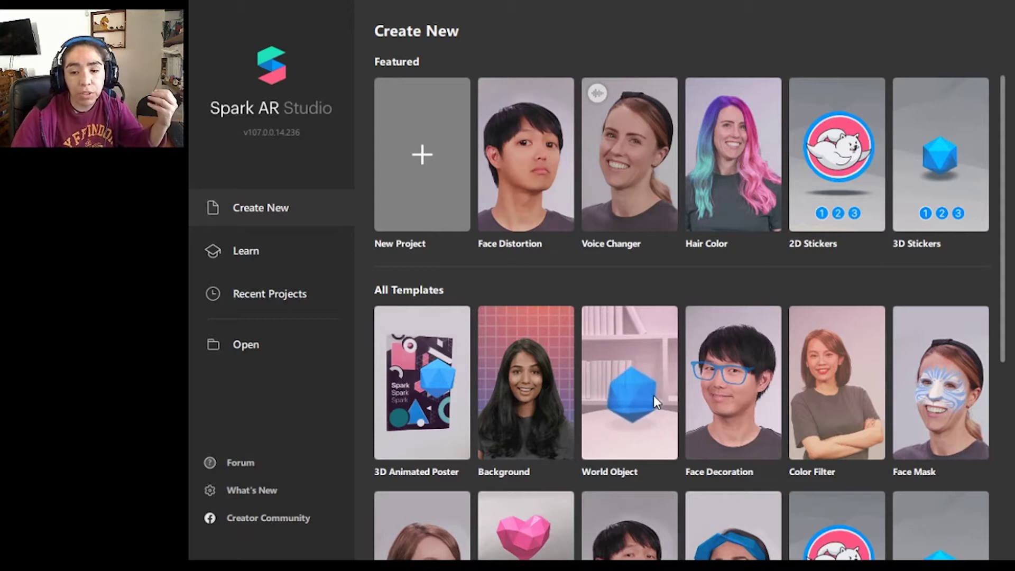
Look through the available templates and create a new project from the featured Hair Color template
scroll(653, 395, down, 2)
scroll(653, 396, up, 2)
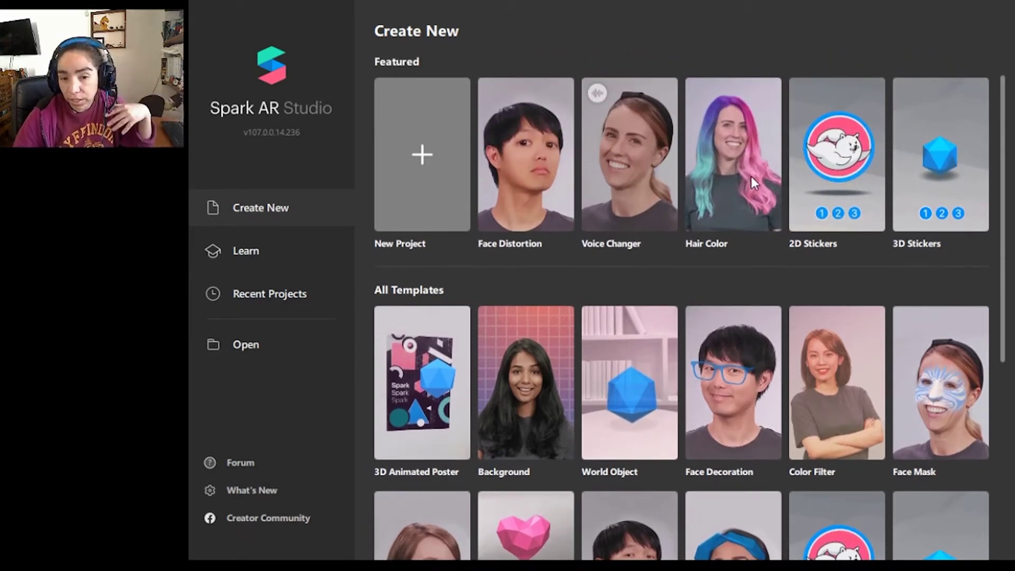
scroll(750, 176, down, 2)
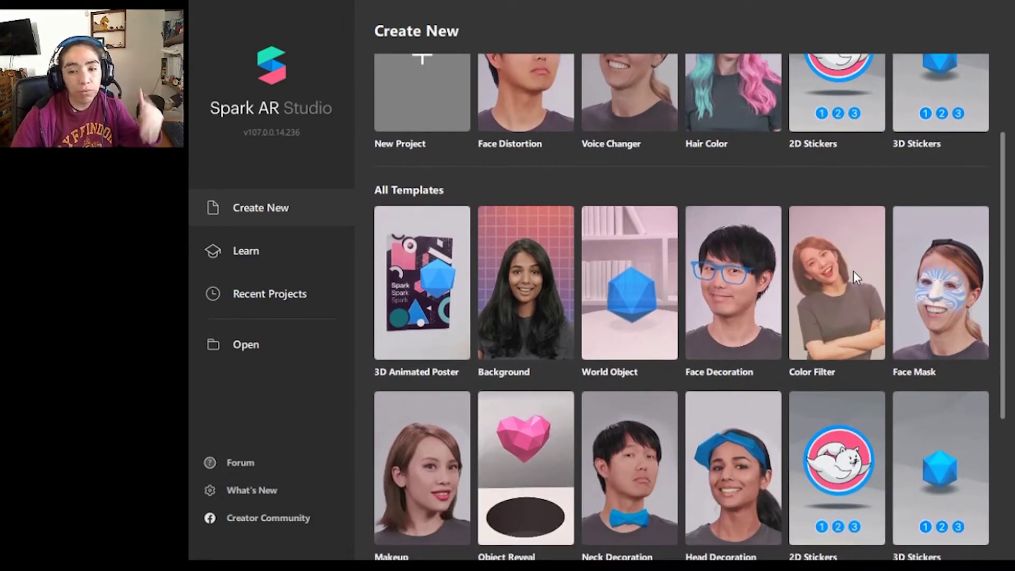
scroll(853, 270, down, 2)
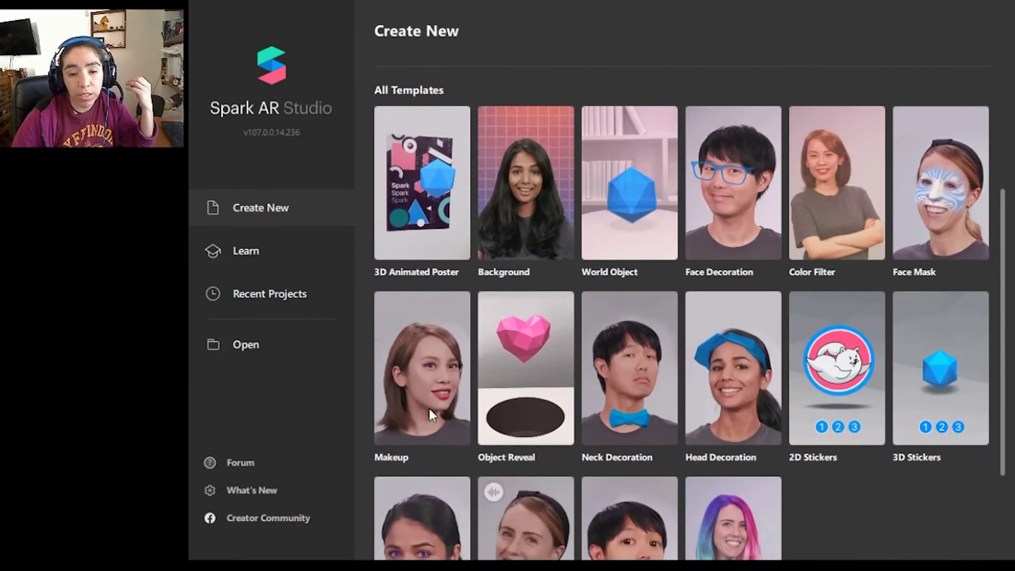
scroll(640, 376, down, 2)
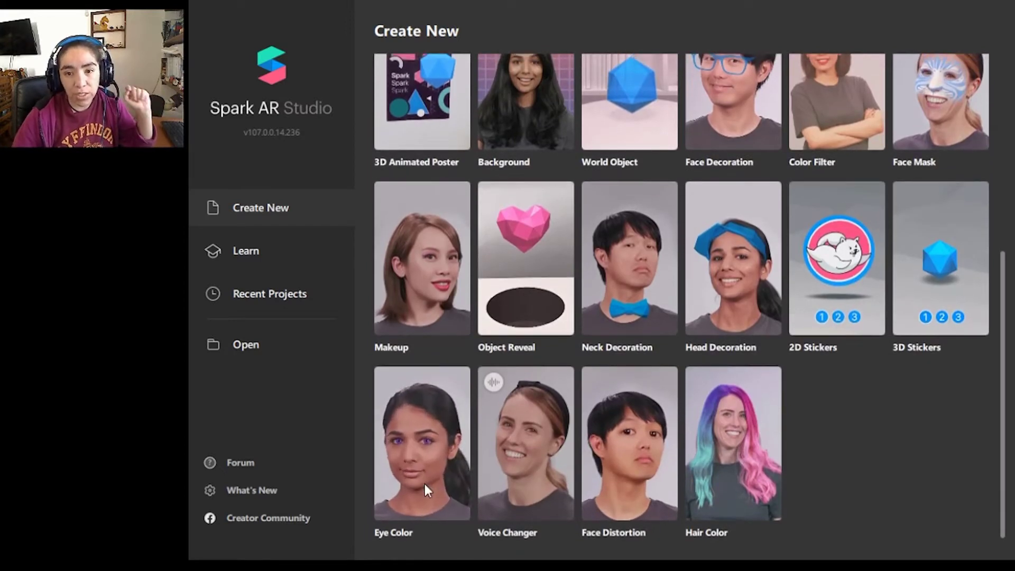
scroll(797, 433, up, 5)
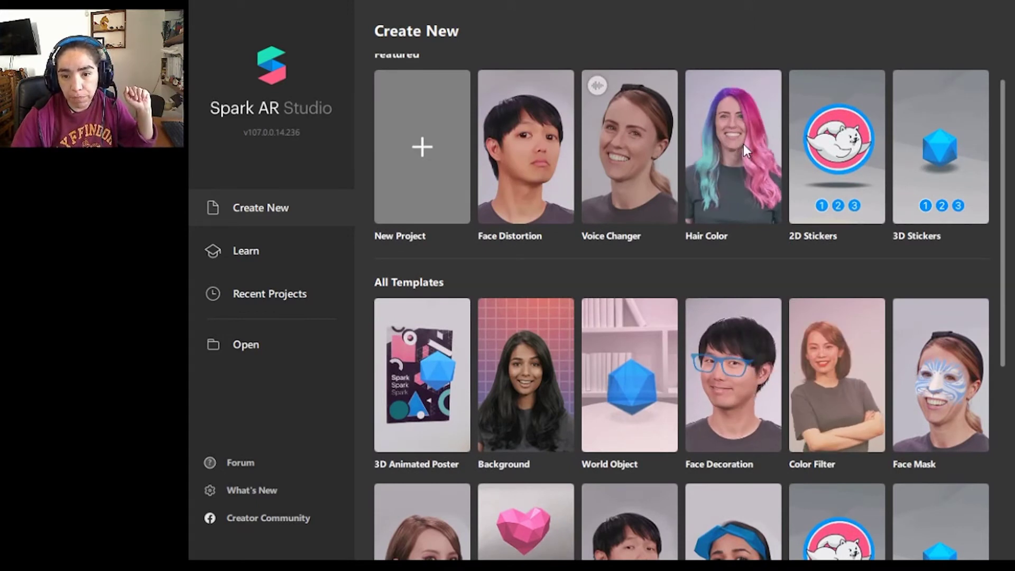
click(737, 181)
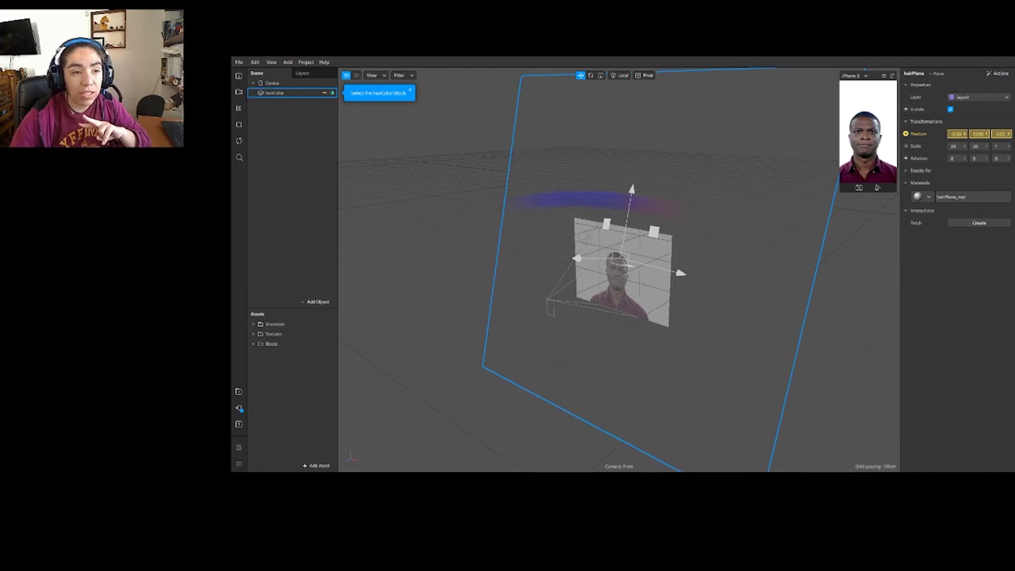
Switch the preview's real-time simulation to the woman with long hair
click(239, 91)
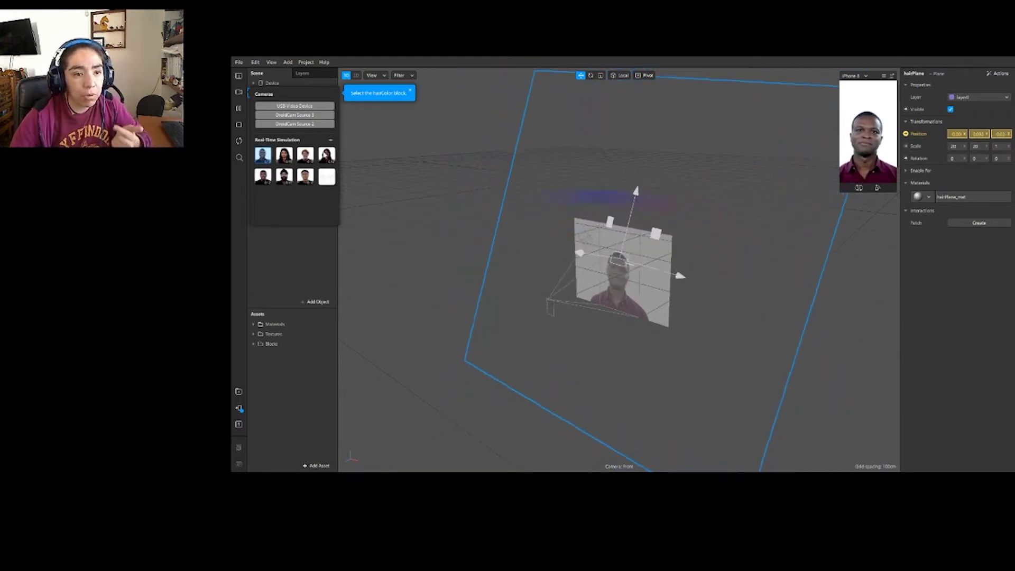
click(327, 154)
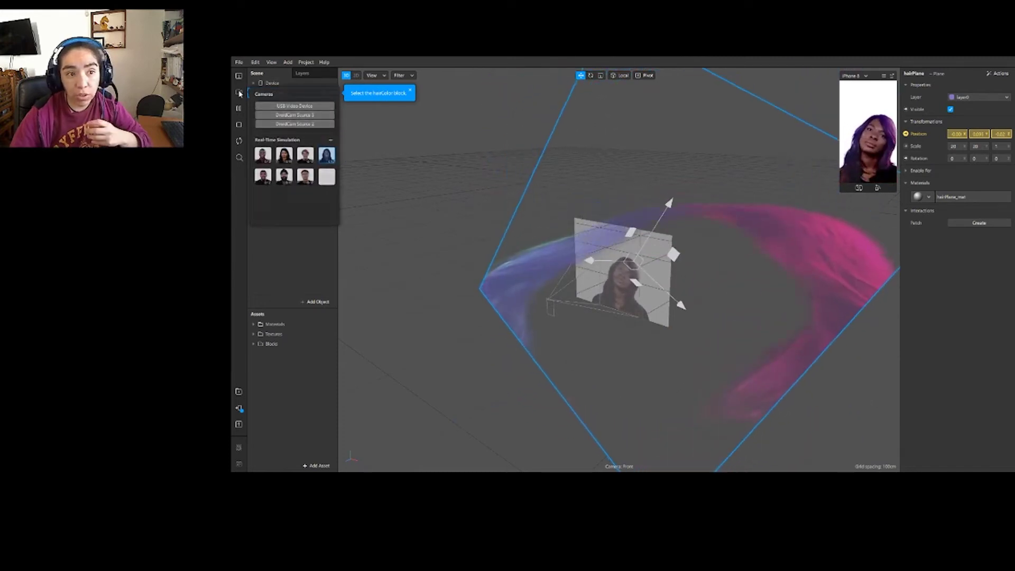
click(286, 77)
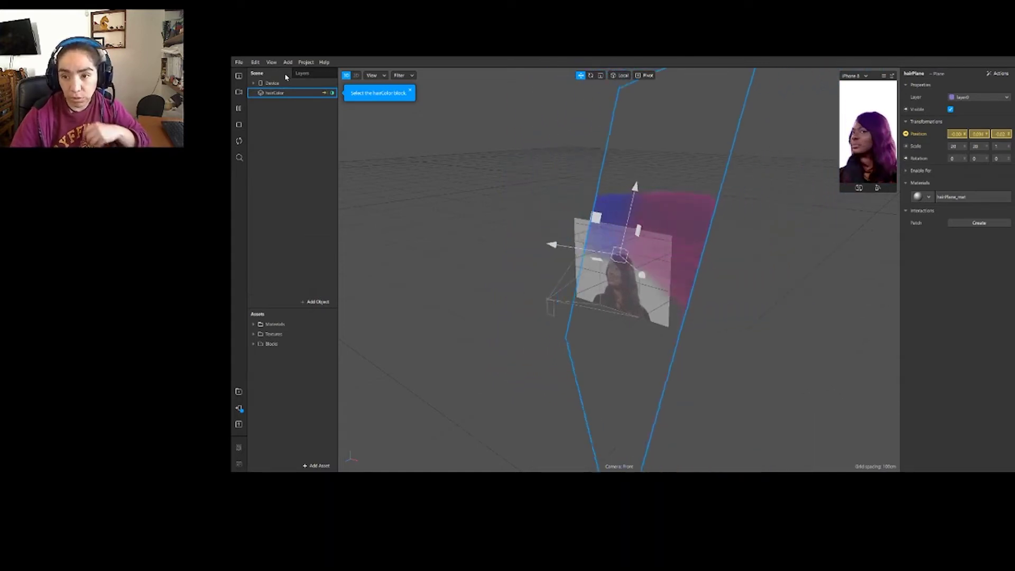
Recolor the hairColor block in blues and violet, with smoothness about 0.89, offset X about 0.65 and opacity about 0.29, and adjust offset Y
click(269, 96)
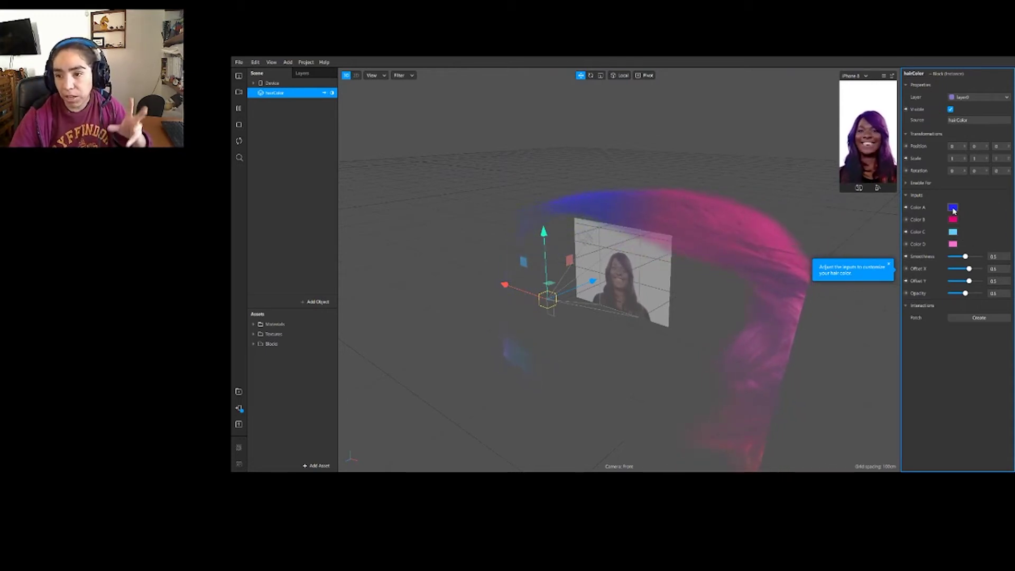
drag(965, 256, 977, 258)
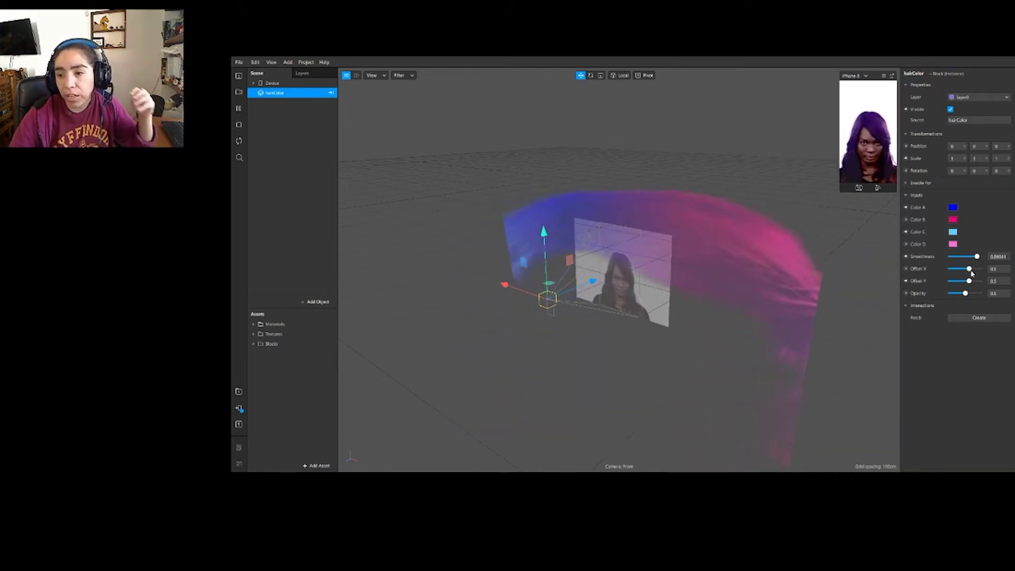
drag(969, 268, 971, 269)
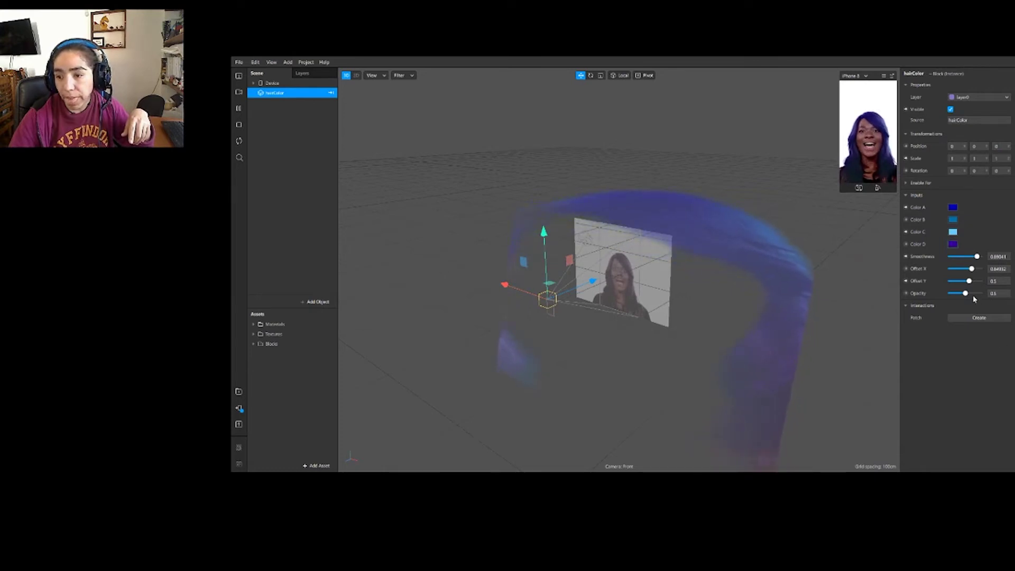
mouse_move(965, 293)
mouse_down()
mouse_move(984, 296)
mouse_move(962, 295)
mouse_up()
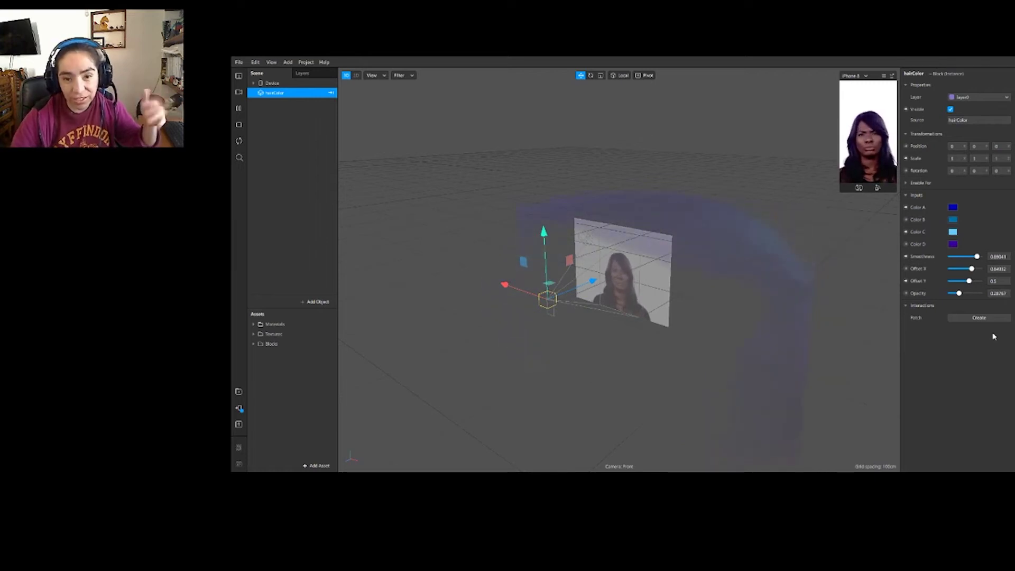
drag(969, 282, 962, 283)
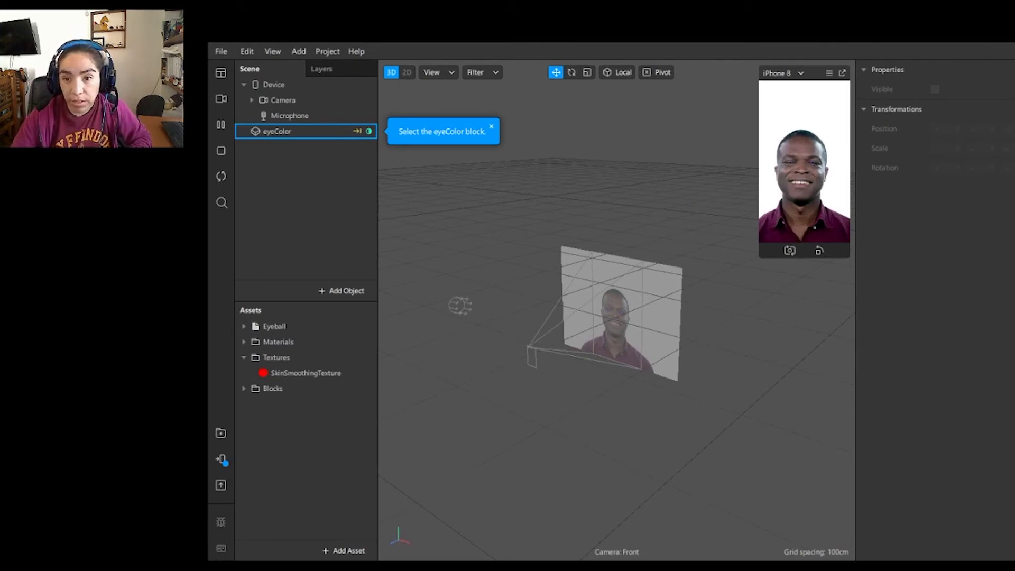
Enlarge the device preview and set the eyeColor block's Iris Color A to white, B to light blue and C to blue
drag(761, 257, 597, 392)
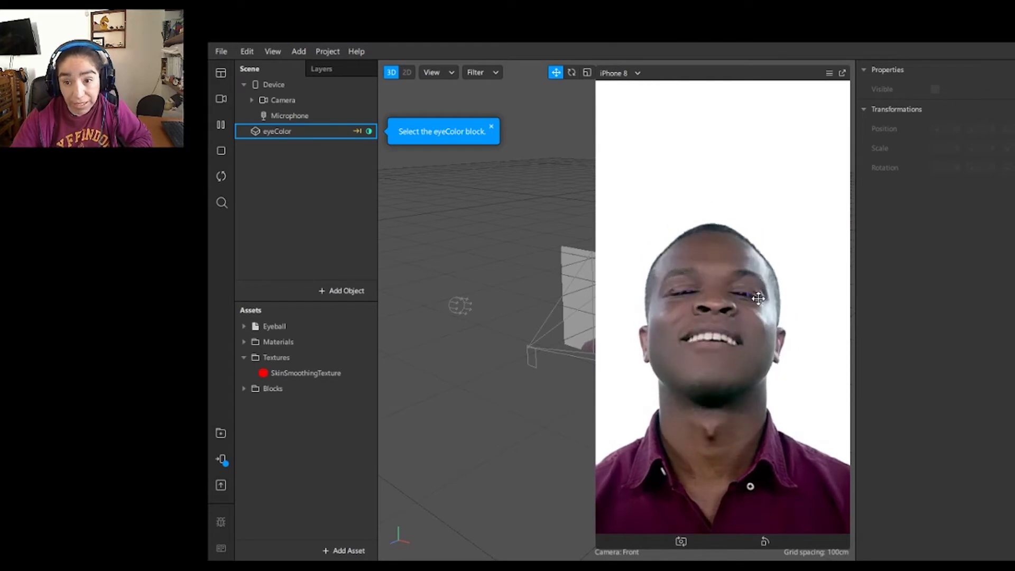
click(283, 136)
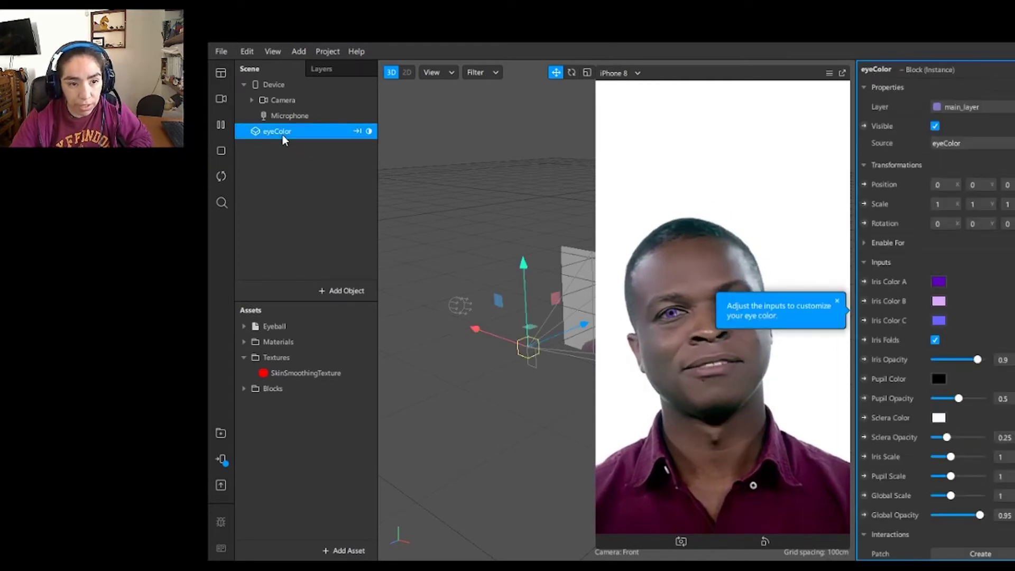
click(939, 282)
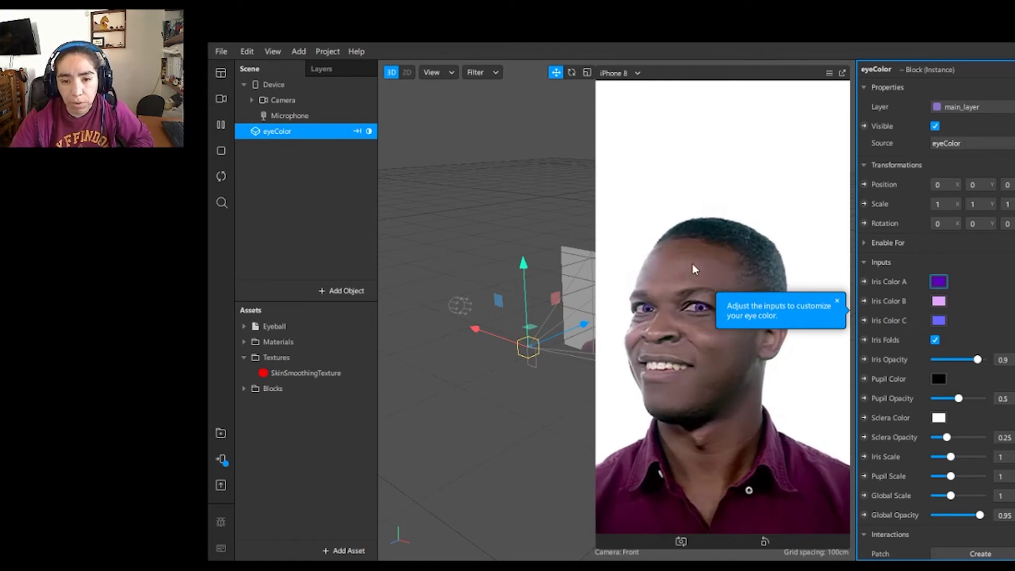
click(939, 300)
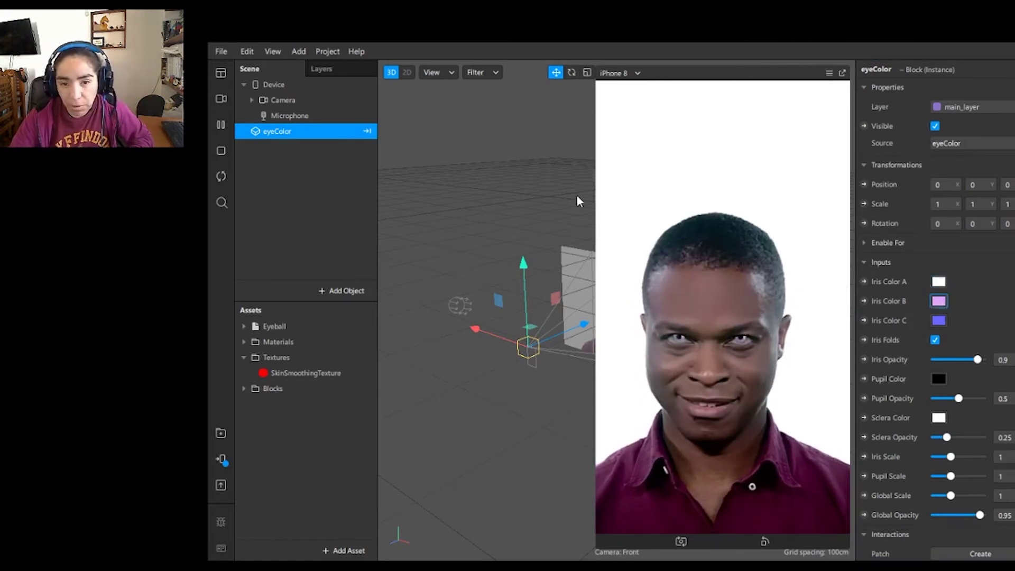
click(939, 301)
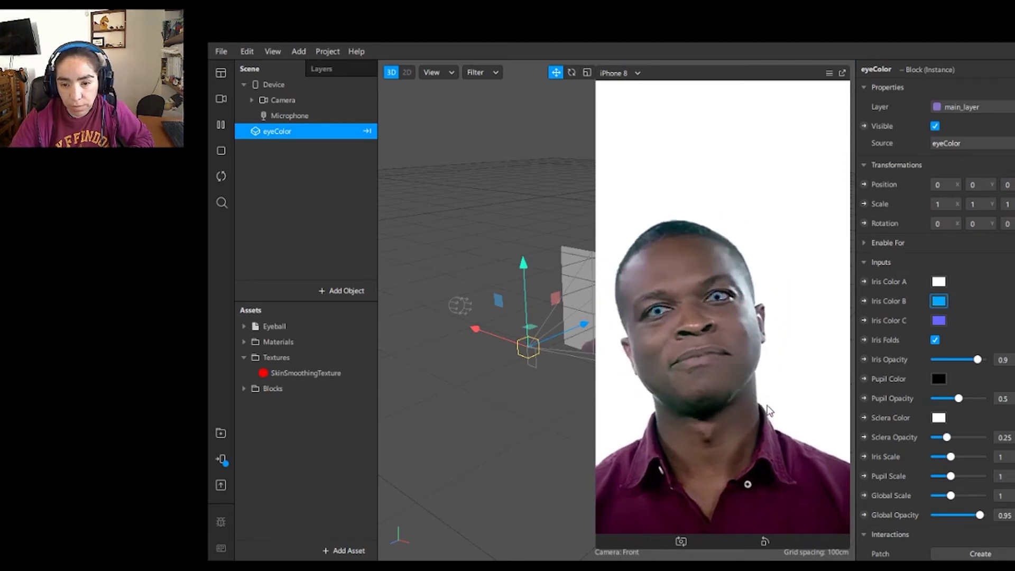
click(938, 320)
click(939, 321)
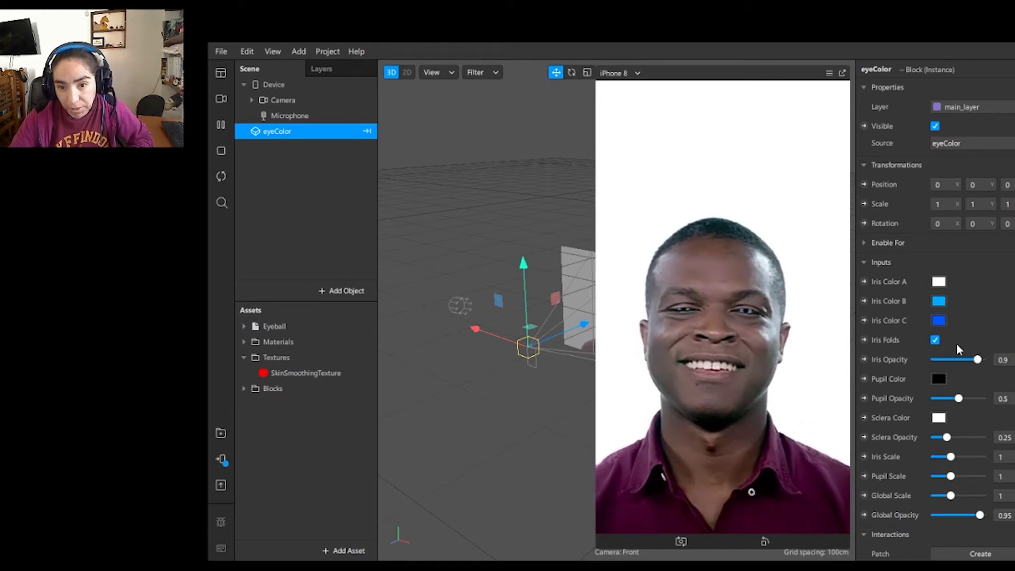
Set the eye's iris opacity to about 0.49, pupil opacity to about 0.71 and sclera opacity to about 0.51
drag(977, 360, 957, 362)
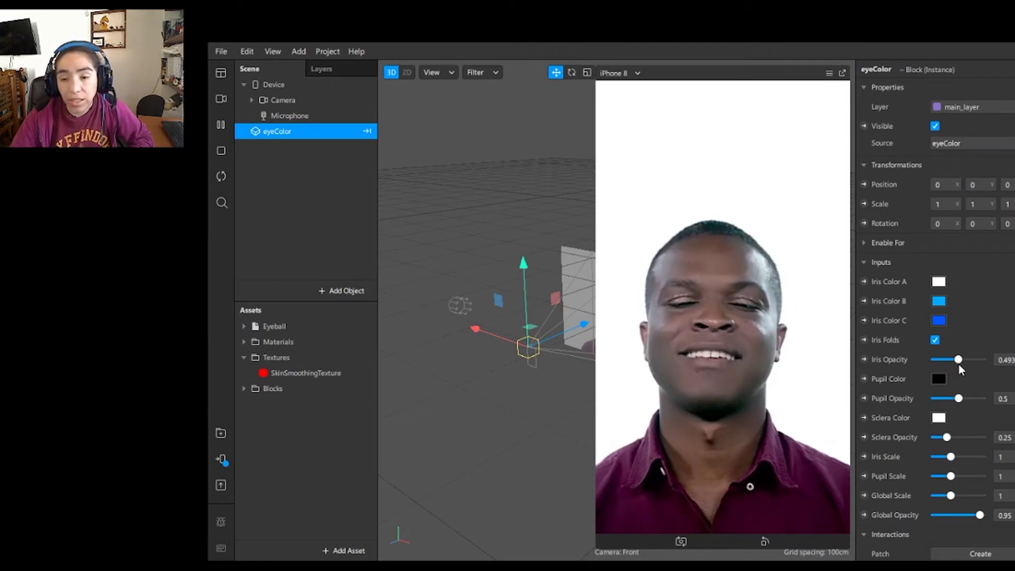
drag(958, 398, 969, 398)
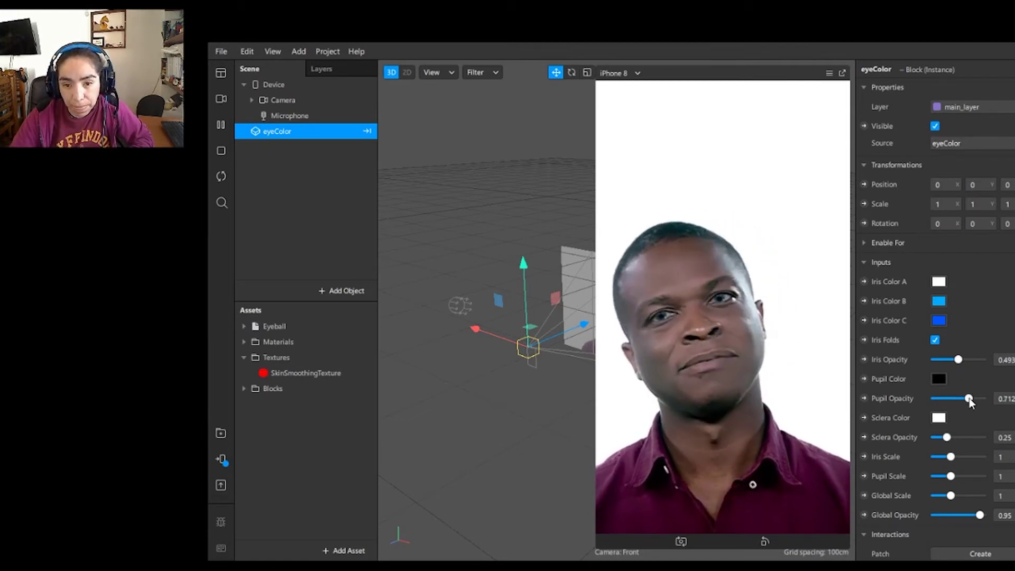
drag(946, 437, 969, 457)
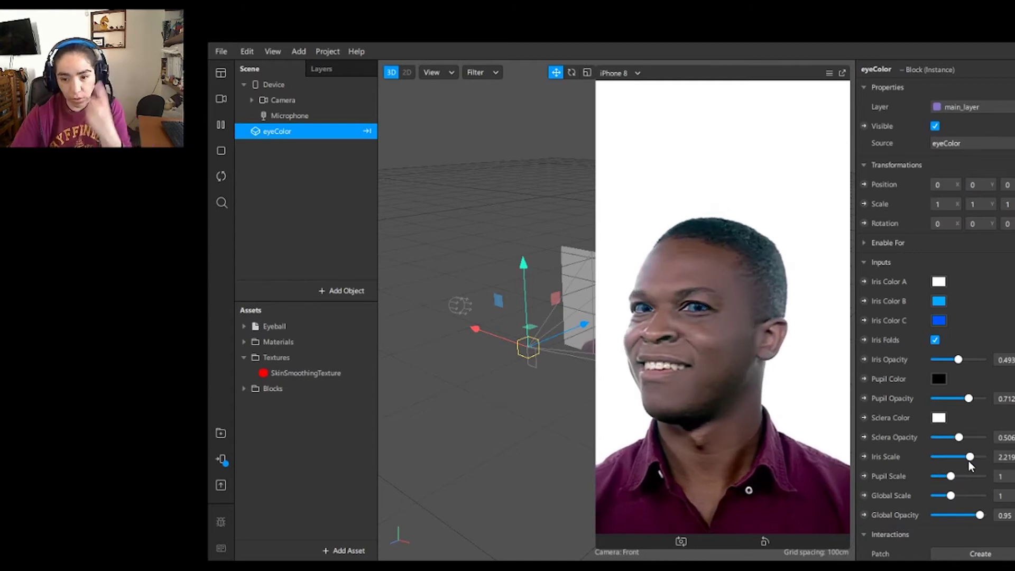
Set the iris scale to about 1.44 and the pupil scale to about 2.34, and fine-tune the eye's global scale
drag(969, 459, 947, 458)
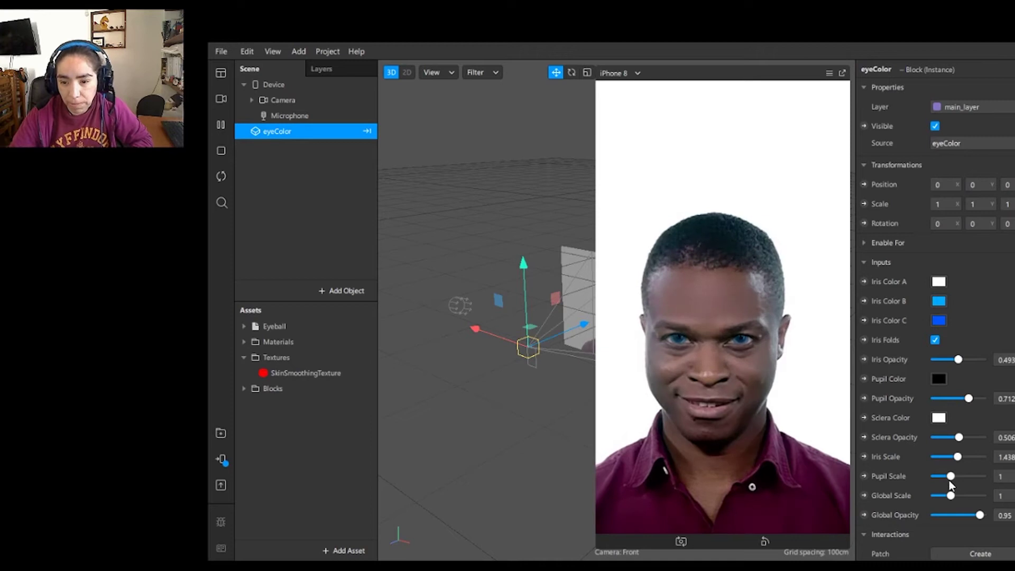
drag(962, 474, 971, 472)
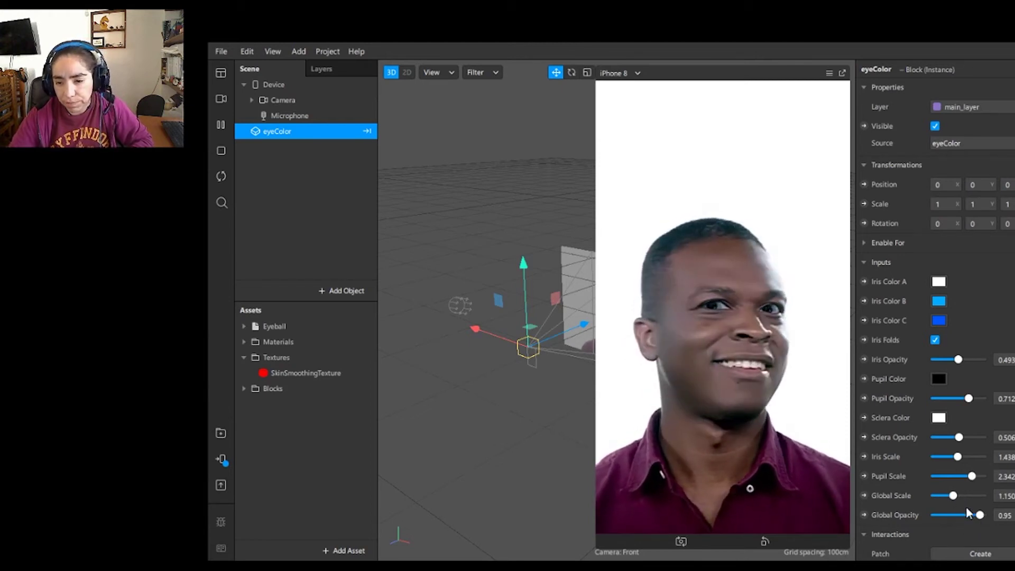
drag(954, 496, 951, 495)
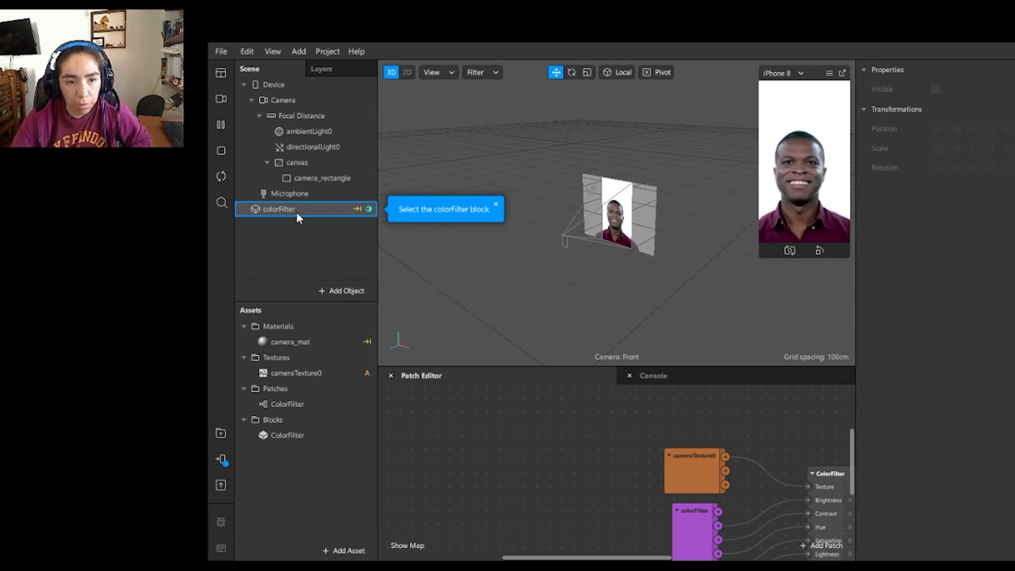
Select the colorFilter block and try its Invert option, switching it on and off again
click(271, 206)
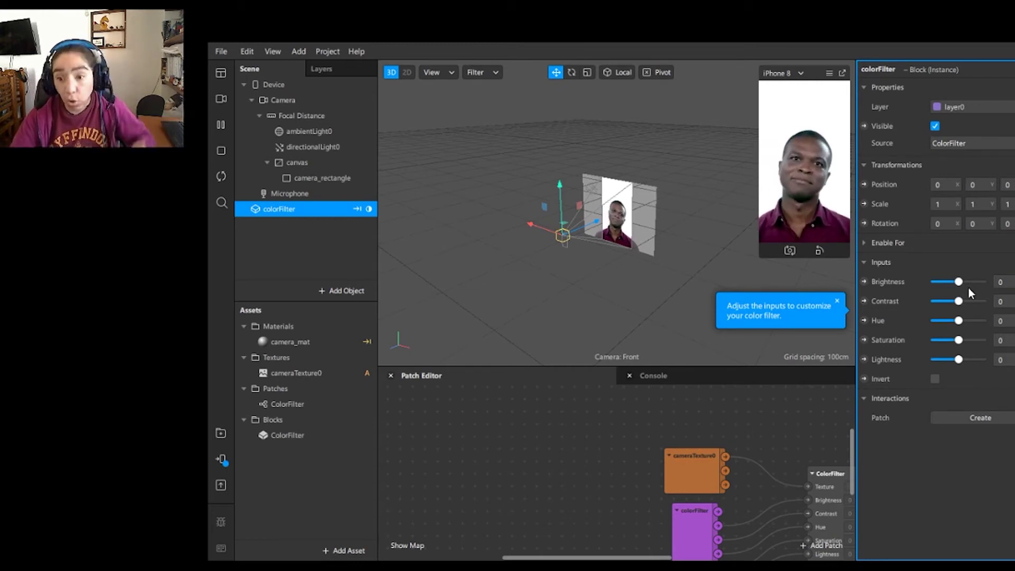
click(934, 380)
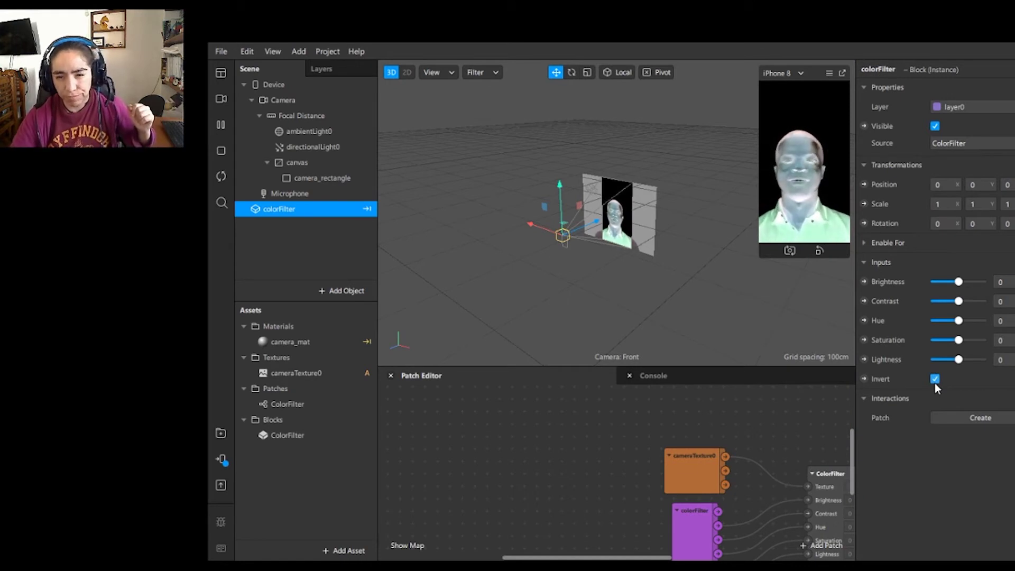
click(933, 380)
Set the color filter's brightness to about -18, contrast to about -26, hue to about -67, saturation to -100 and lightness to about 31.5
drag(958, 362, 967, 341)
drag(958, 282, 960, 281)
mouse_move(958, 320)
mouse_down()
mouse_move(975, 321)
mouse_move(943, 300)
mouse_move(970, 300)
mouse_move(960, 281)
mouse_move(951, 322)
mouse_up()
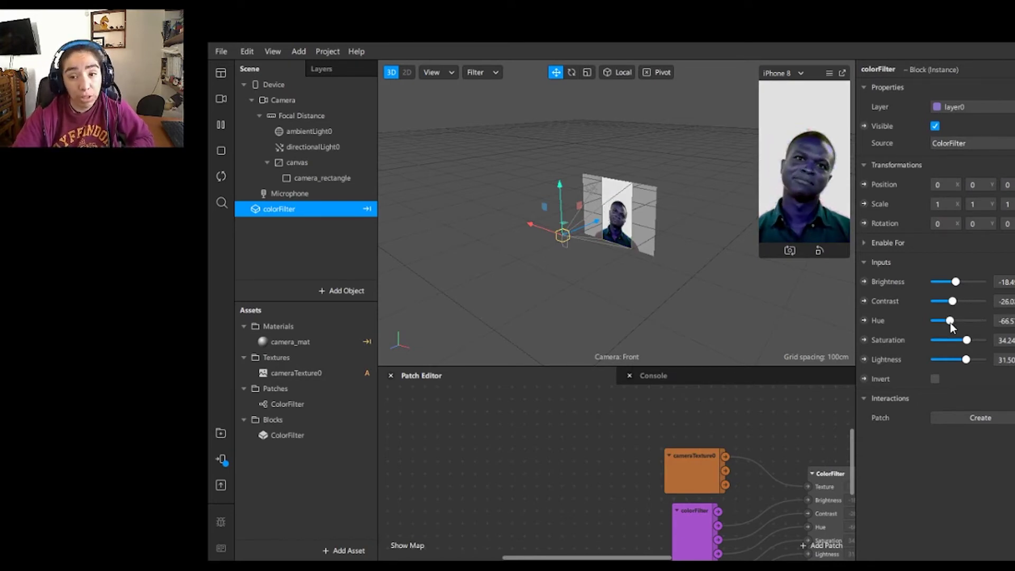
drag(958, 343, 944, 342)
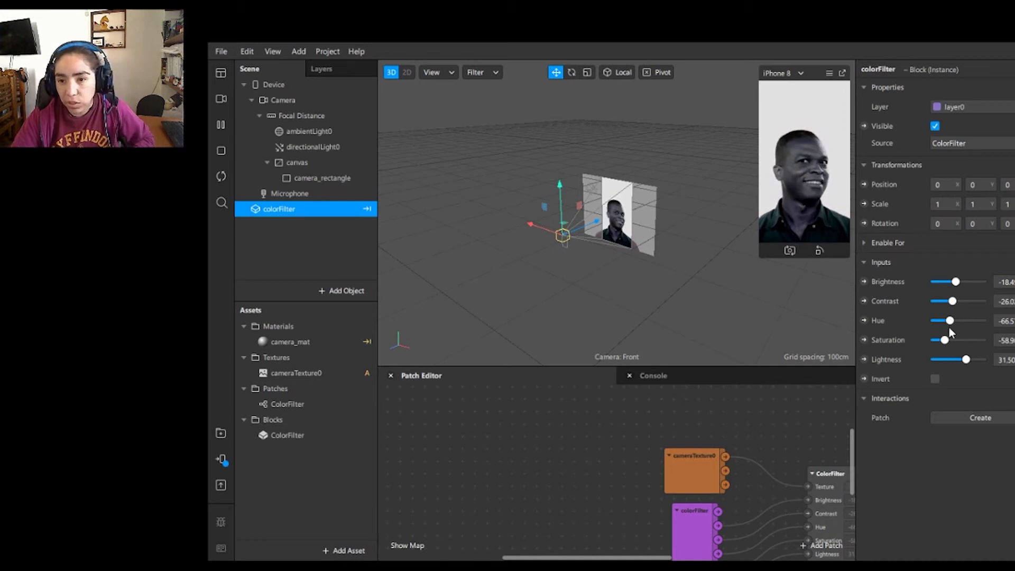
drag(944, 341, 932, 341)
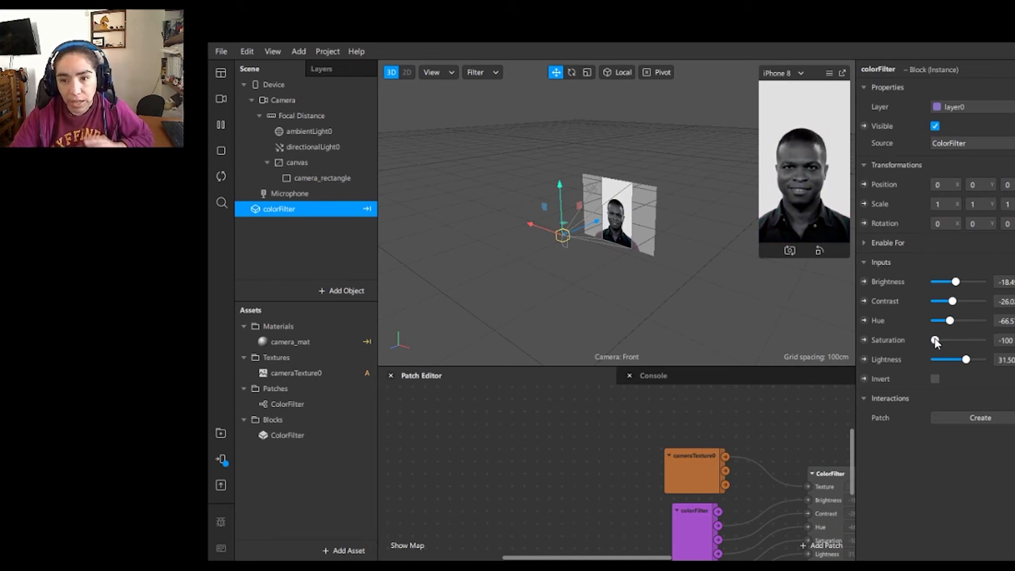
Rebalance the black-and-white filter with brightness about -14, contrast about 37 and lightness about 20.5
mouse_move(959, 283)
mouse_down()
mouse_move(952, 305)
mouse_move(960, 300)
mouse_up()
drag(965, 359, 950, 359)
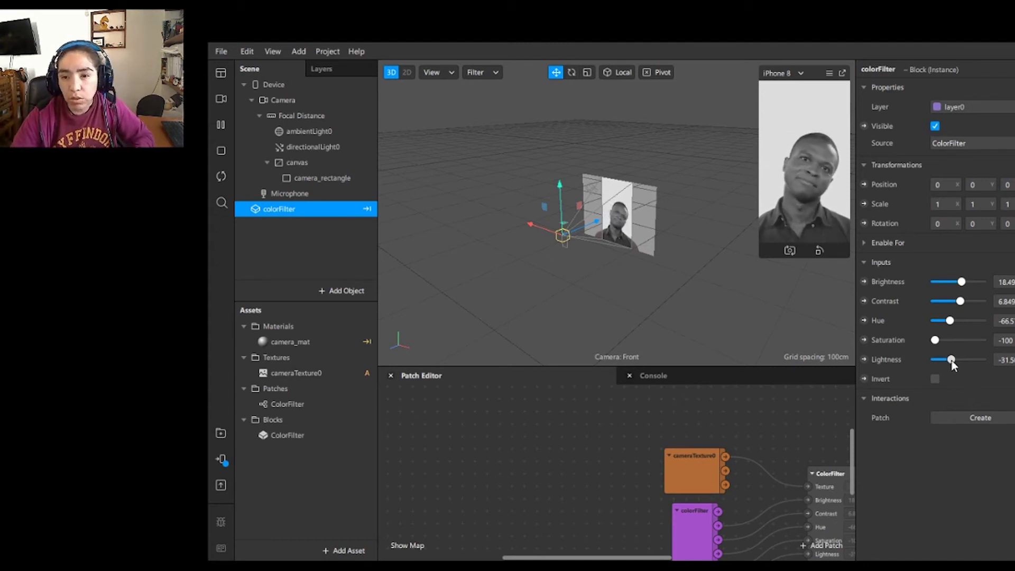
drag(951, 360, 963, 360)
mouse_move(960, 300)
mouse_down()
mouse_move(964, 282)
mouse_move(963, 302)
mouse_up()
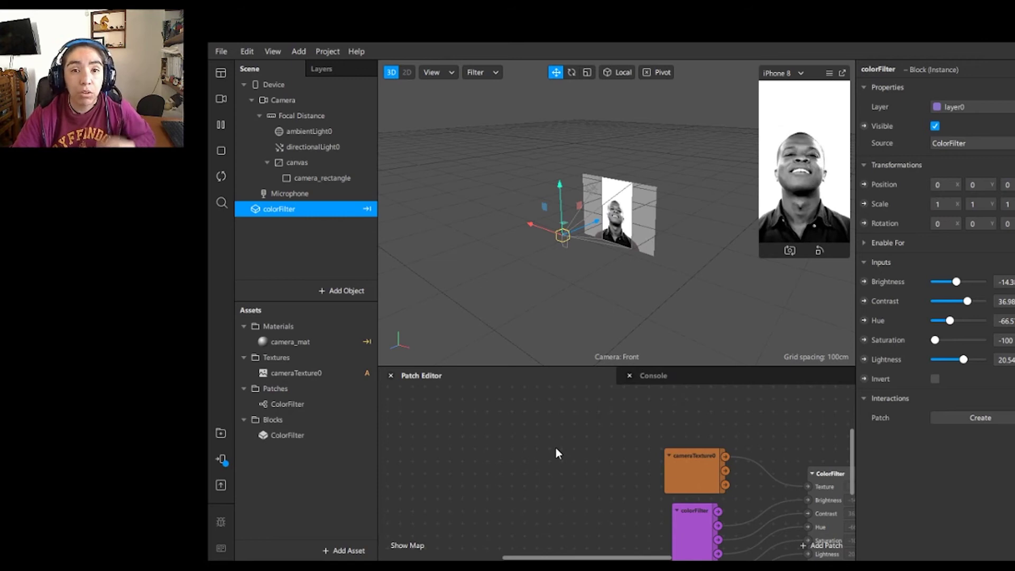
Send the color filter effect to the connected Moto G (4) for preview in Spark AR Player
click(223, 458)
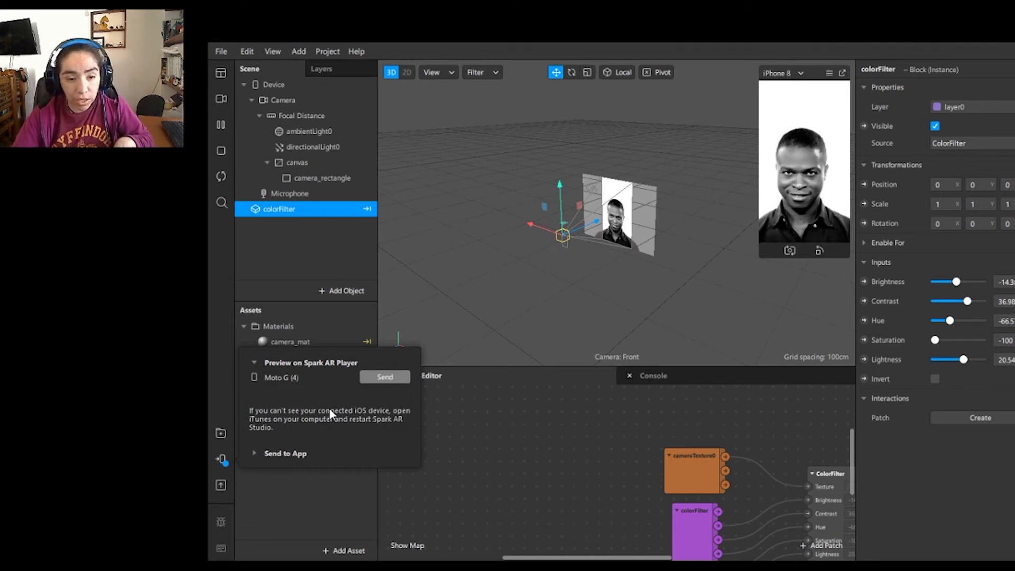
click(385, 378)
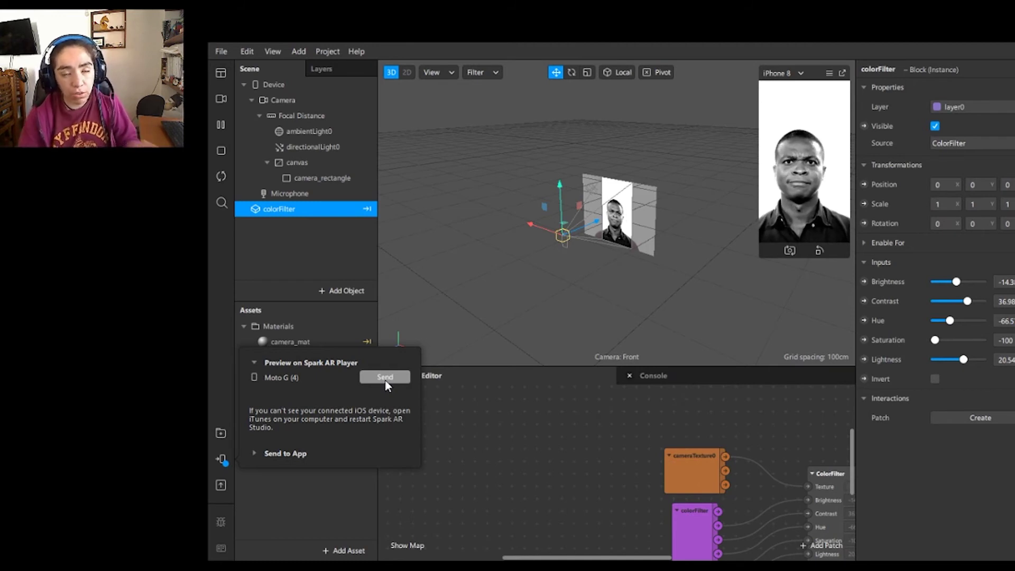
Set the color filter's contrast to about 64 and upload the effect as bw.arexport to Spark AR Hub for publishing
click(221, 52)
click(242, 207)
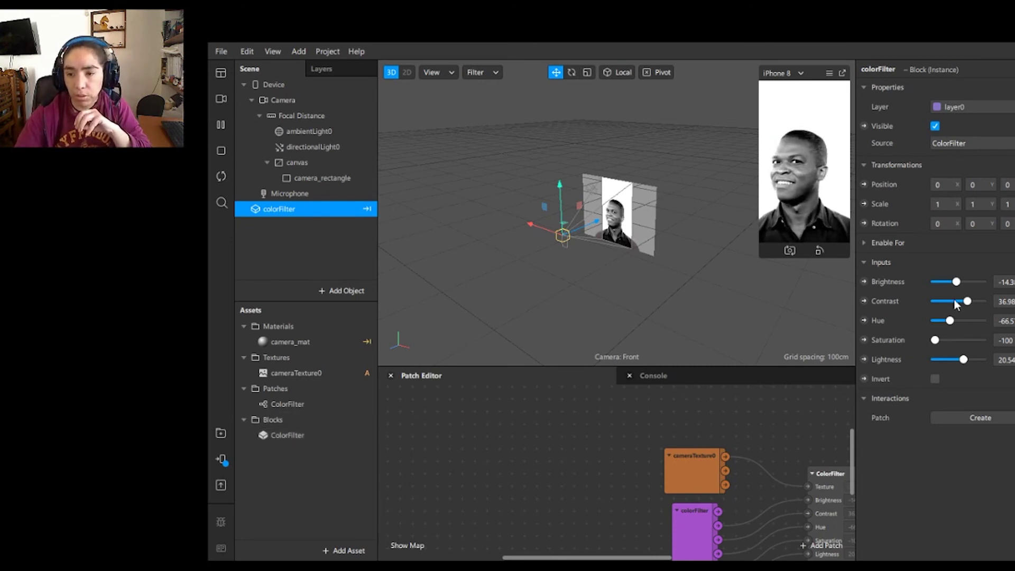
drag(970, 303, 974, 304)
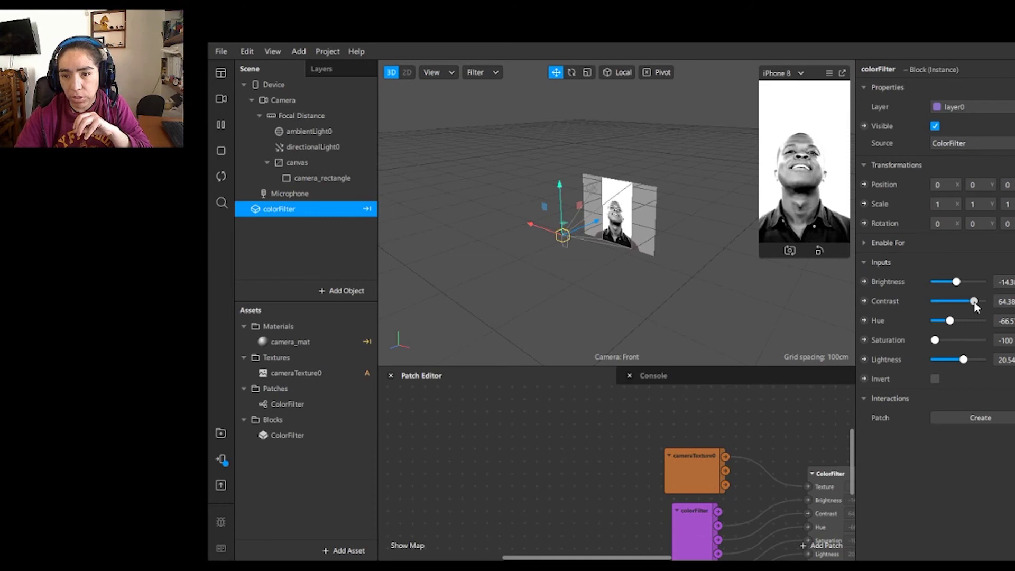
click(220, 486)
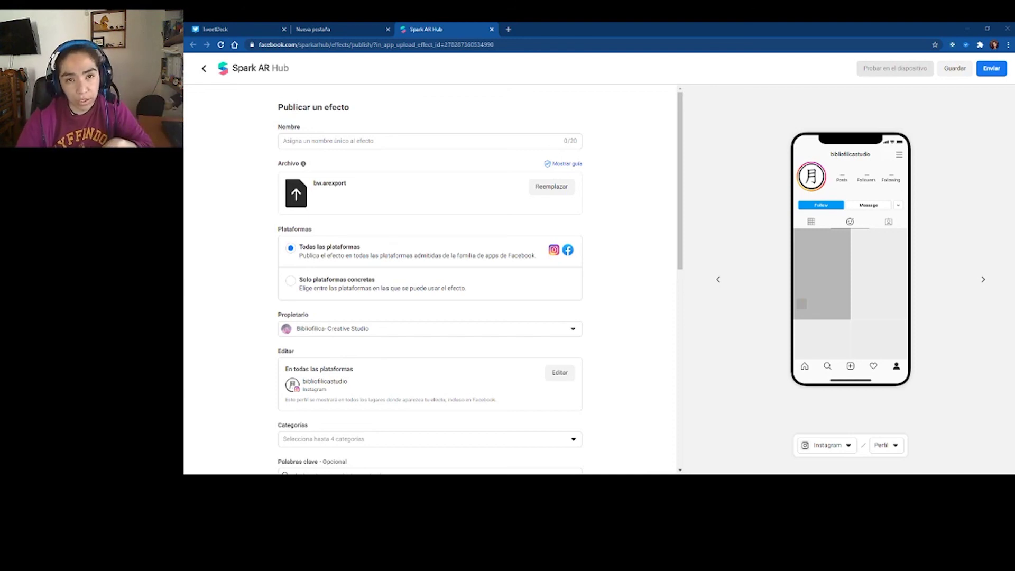
Review the effect publishing form from name and platforms through categories, keywords, demo video and icon to publication date and reviewer instructions
click(401, 140)
scroll(403, 166, down, 3)
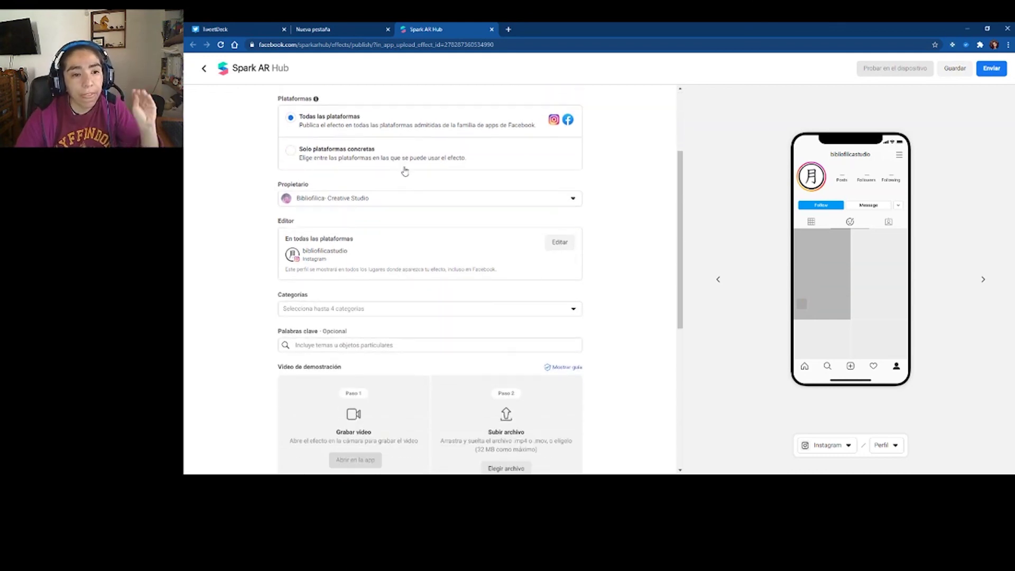
scroll(401, 265, down, 2)
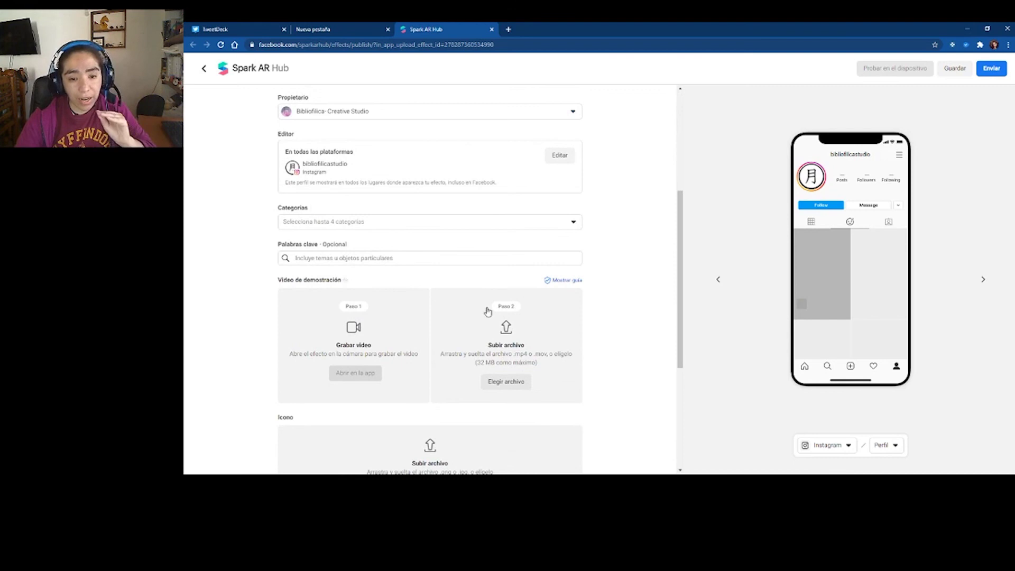
scroll(500, 335, down, 2)
scroll(500, 340, down, 2)
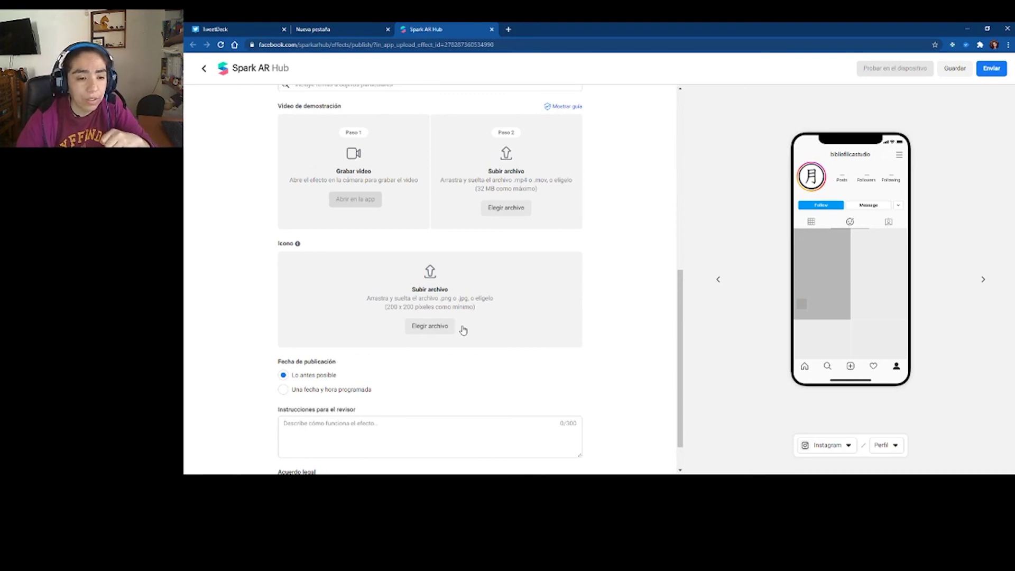
scroll(463, 330, down, 1)
click(465, 390)
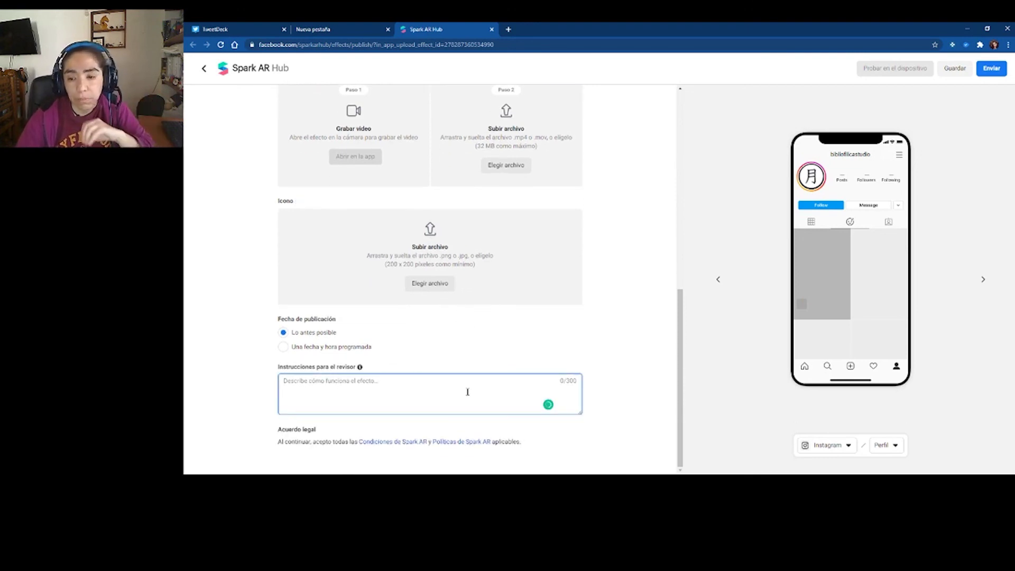